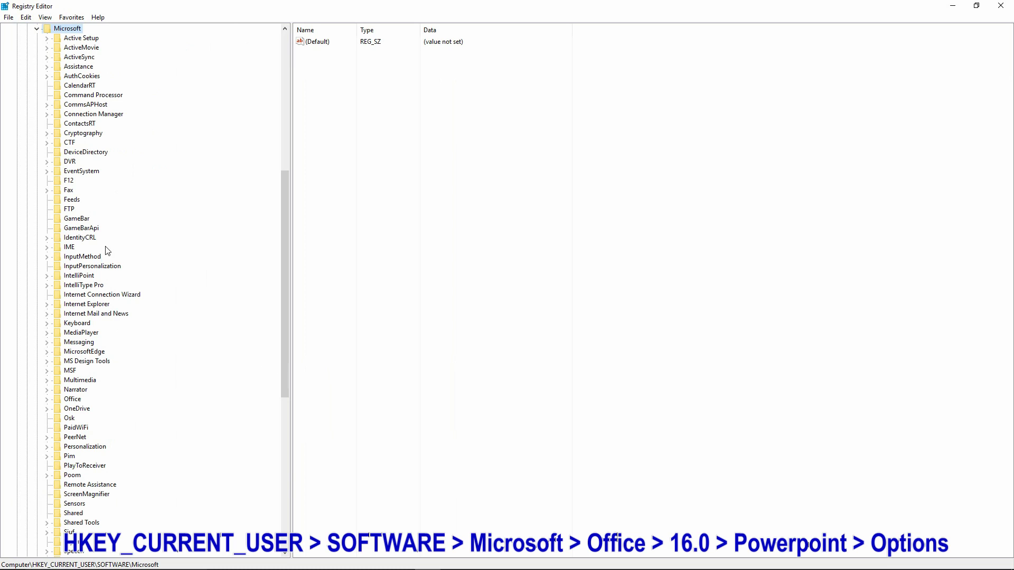
- Open the registry key HKEY_CURRENT_USER\SOFTWARE\Microsoft\Office\16.0\PowerPoint\Options
double_click(77, 400)
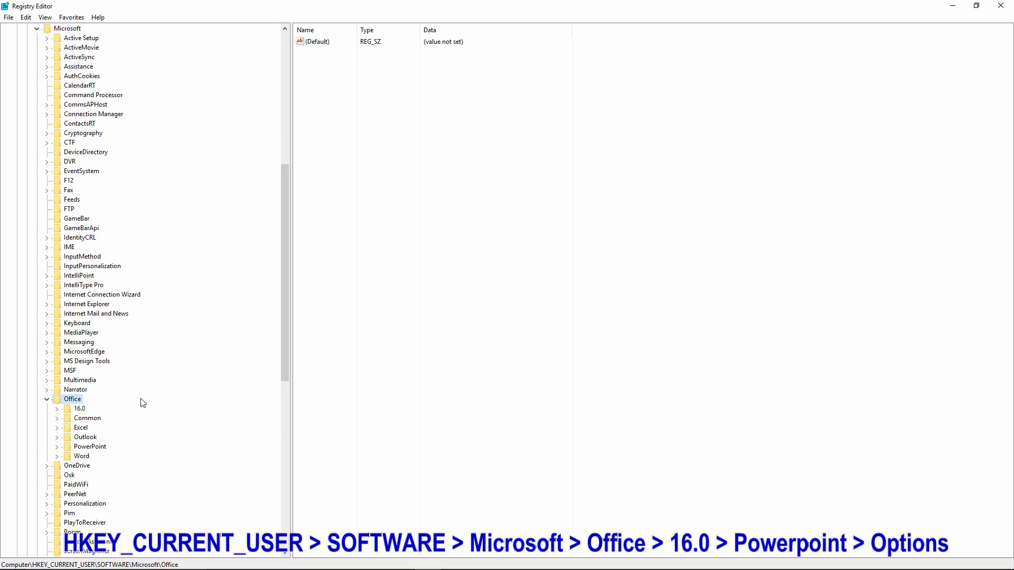
double_click(80, 410)
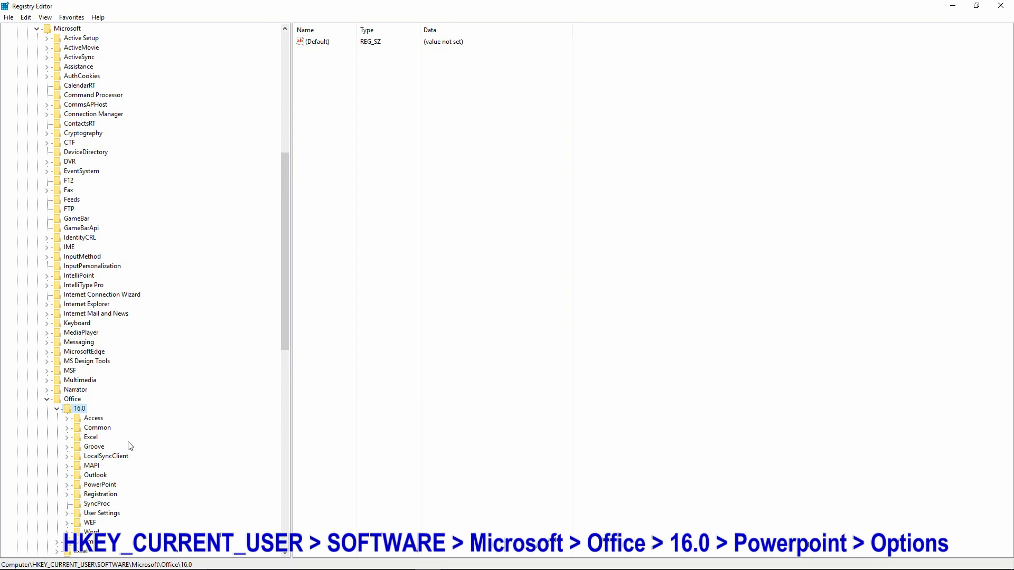
double_click(113, 484)
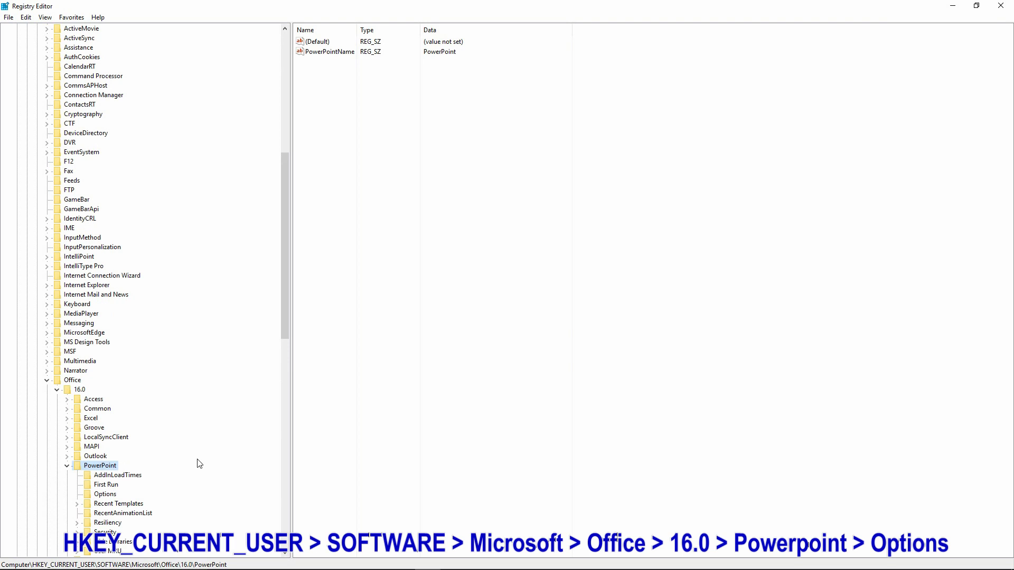
left_click_drag(288, 319, 287, 394)
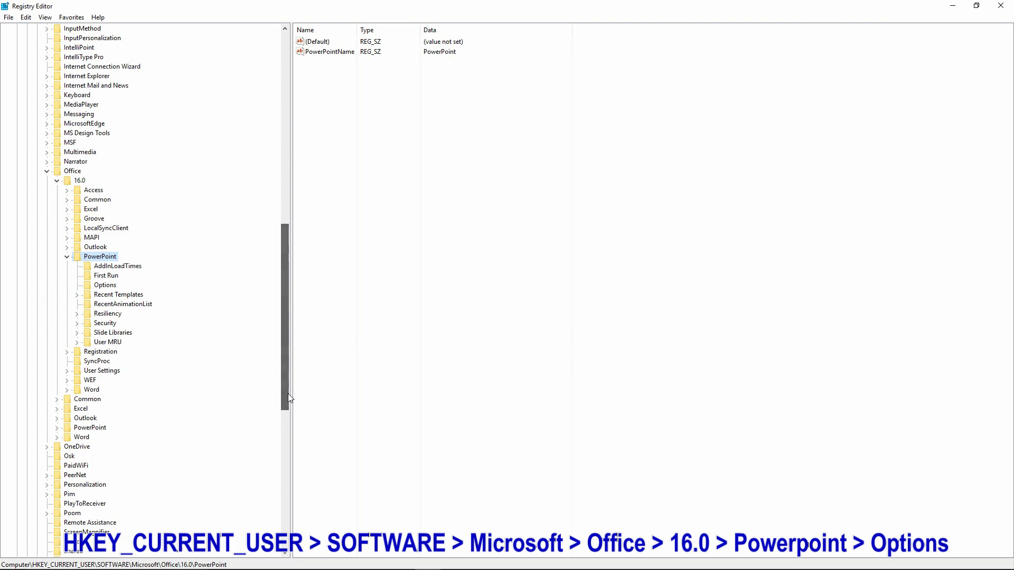
left_click(107, 285)
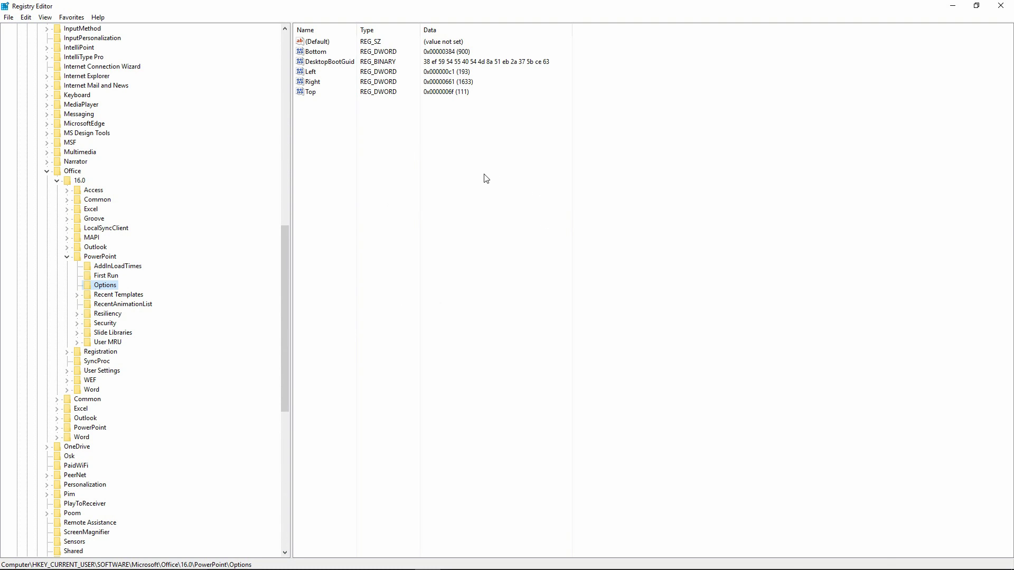
- Create a DWORD (32-bit) value named ExportBitmapResolution in the PowerPoint Options key
right_click(379, 156)
mouse_move(400, 161)
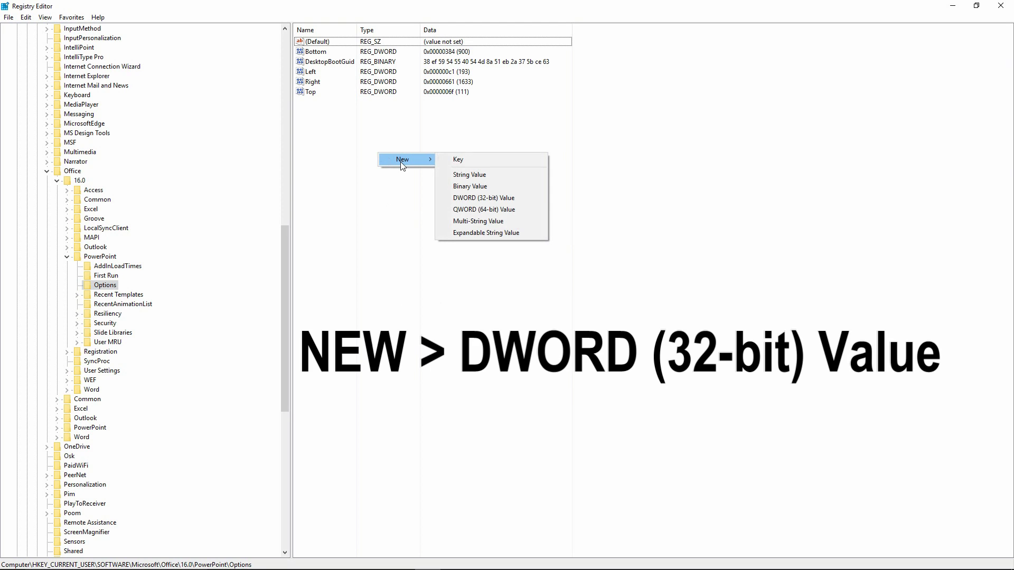
left_click(505, 197)
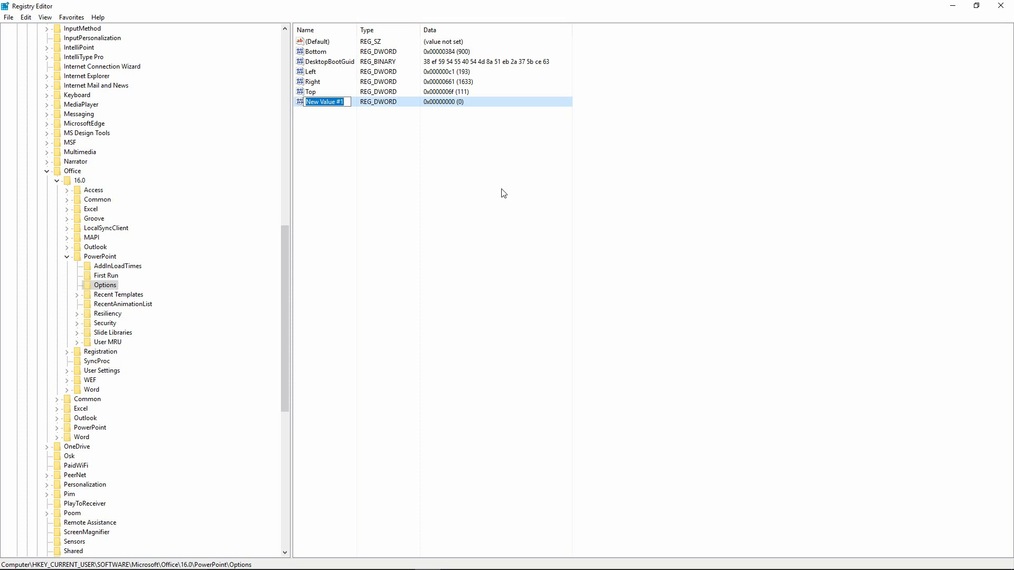
type("Export")
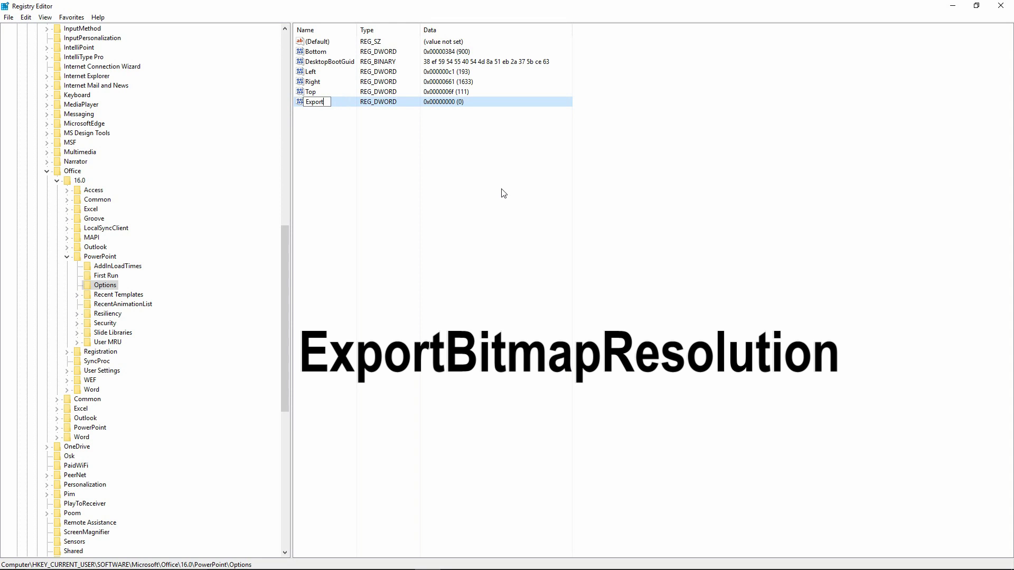
type("BitmapResolution")
key("Return")
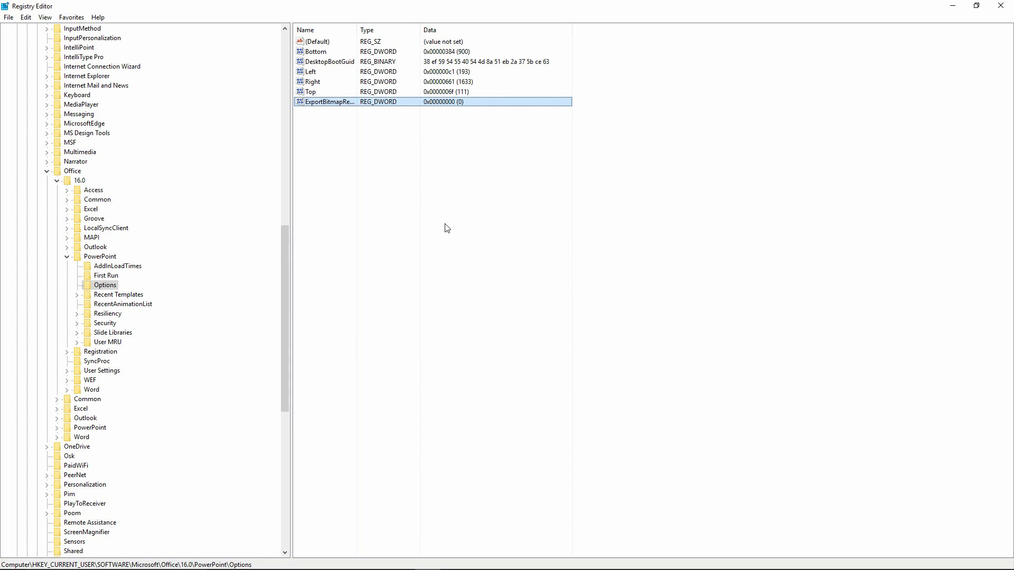
- Set the ExportBitmapResolution value data to 300 in decimal base
right_click(343, 104)
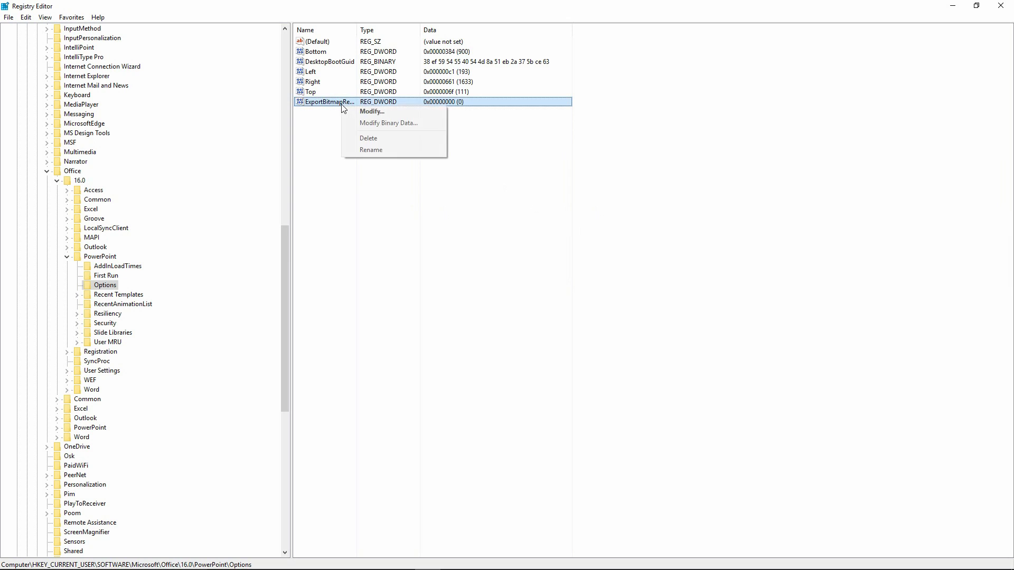
left_click(380, 112)
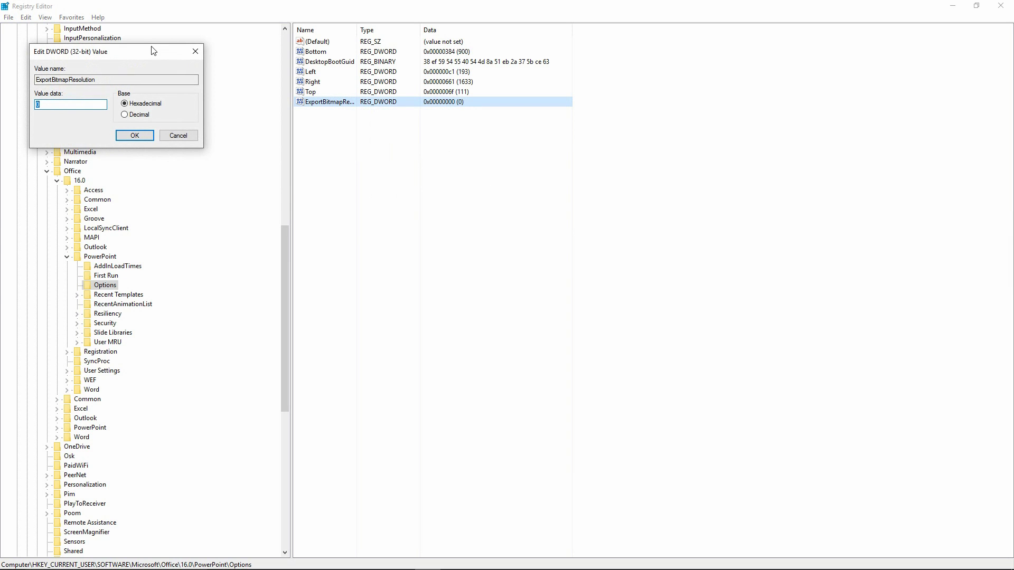
left_click_drag(153, 50, 609, 132)
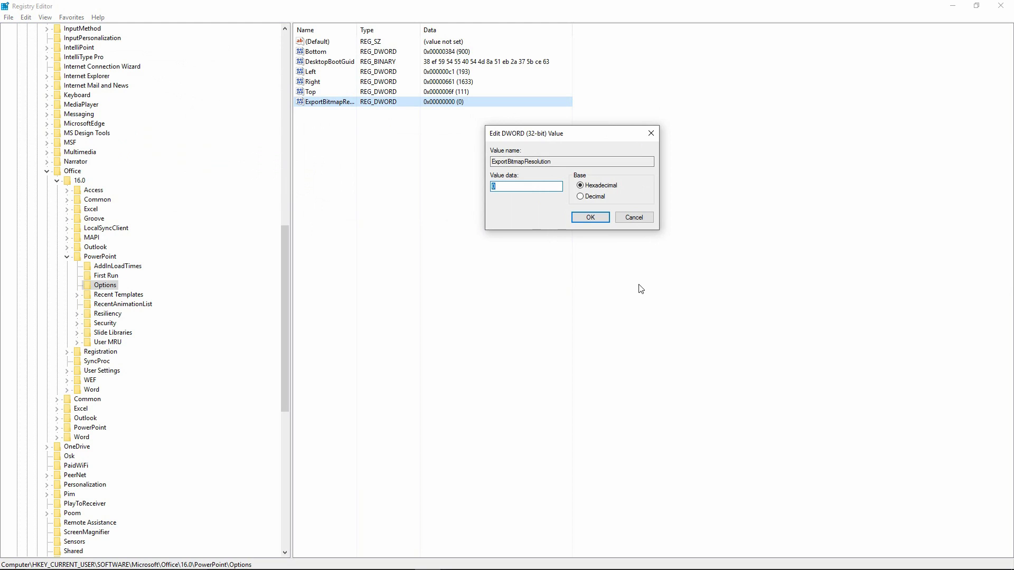
left_click(598, 197)
double_click(505, 185)
left_click(590, 220)
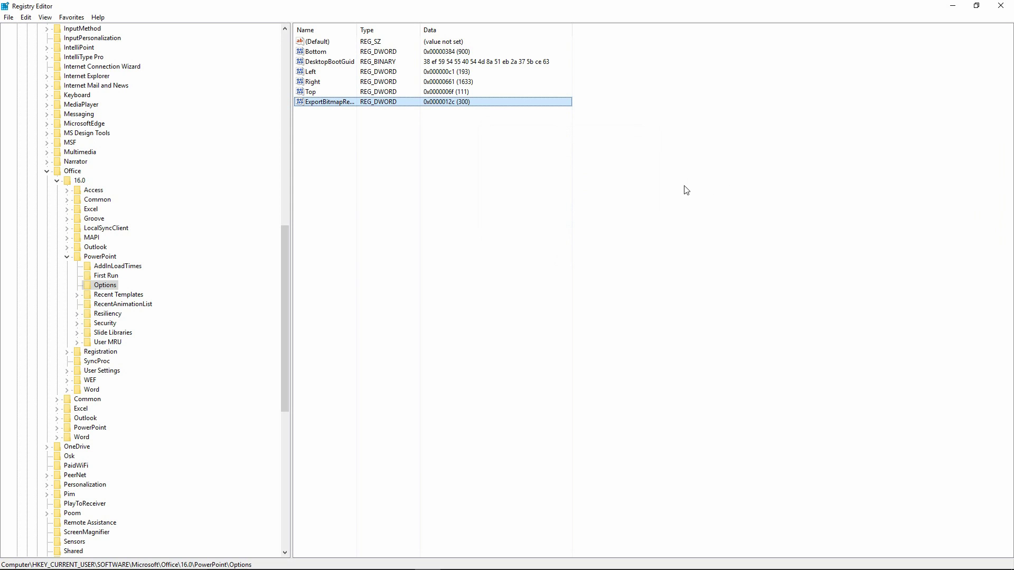
- Switch to PowerPoint and set up saving the presentation to the Desktop in JPEG File Interchange Format
left_click(379, 559)
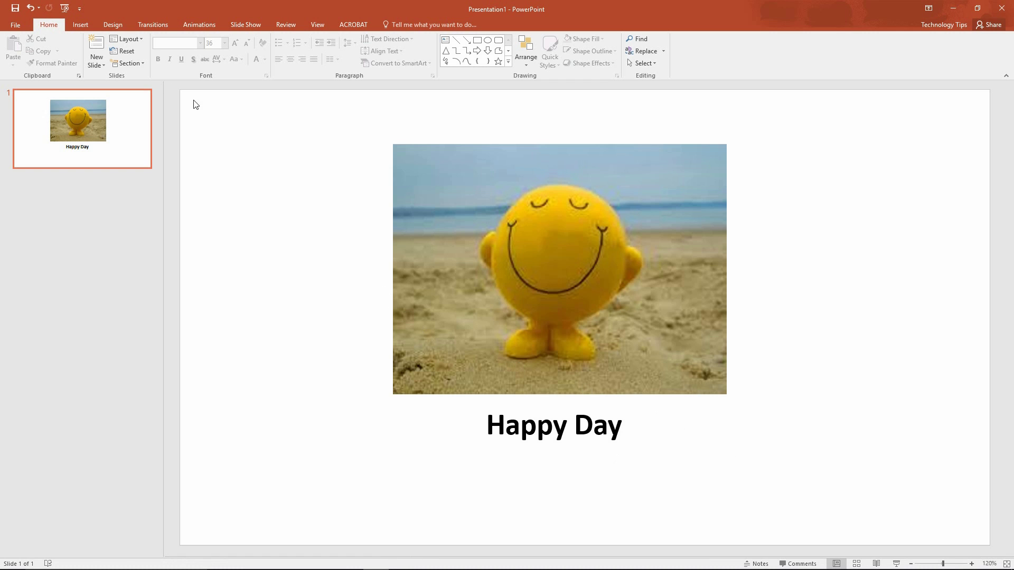
left_click(16, 26)
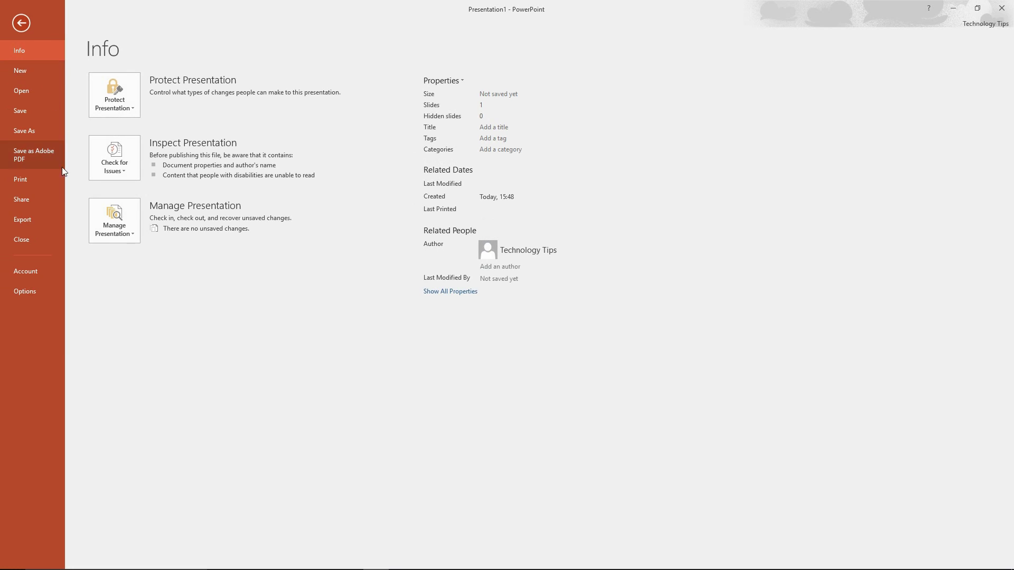
left_click(30, 130)
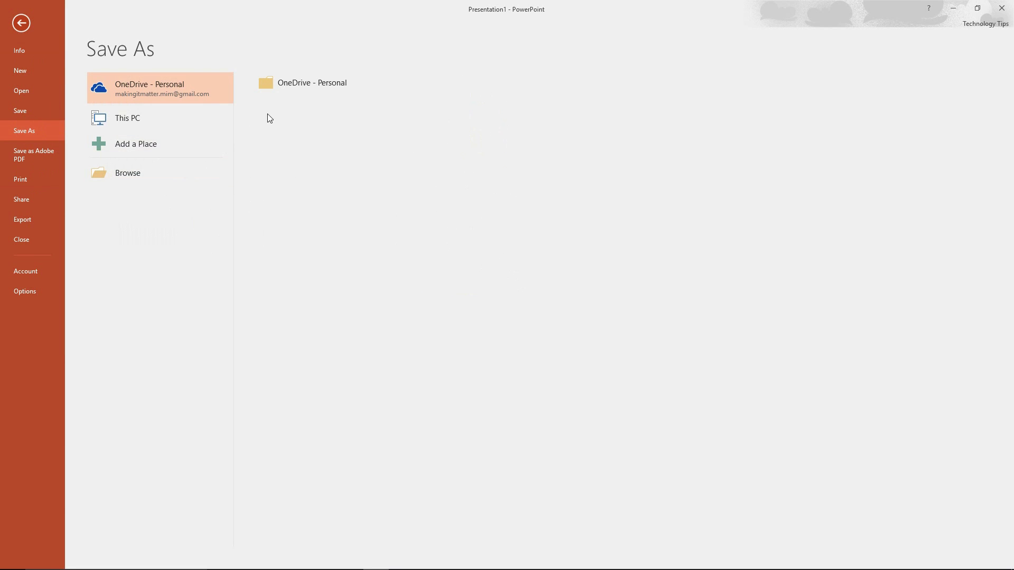
left_click(138, 120)
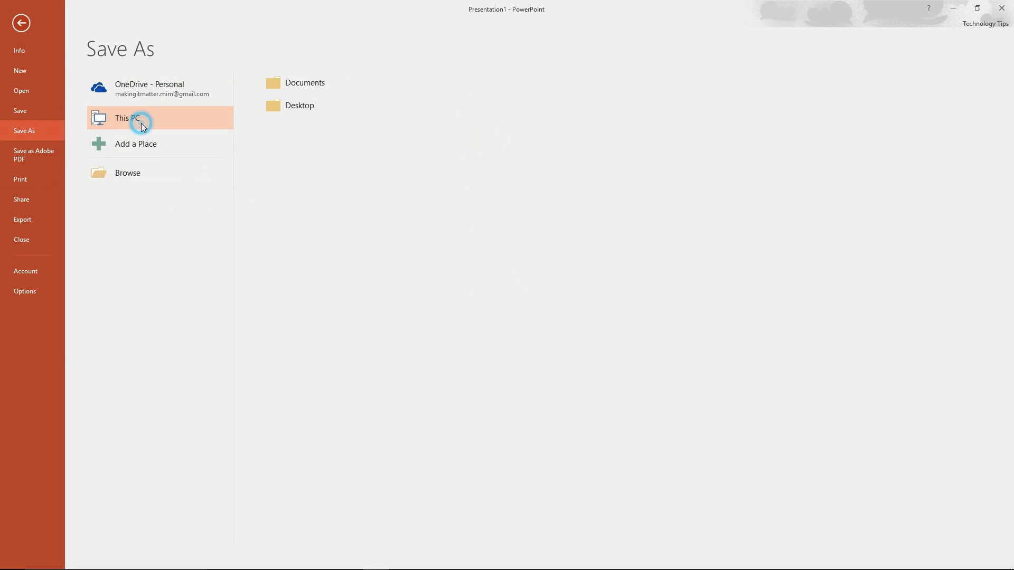
left_click(281, 108)
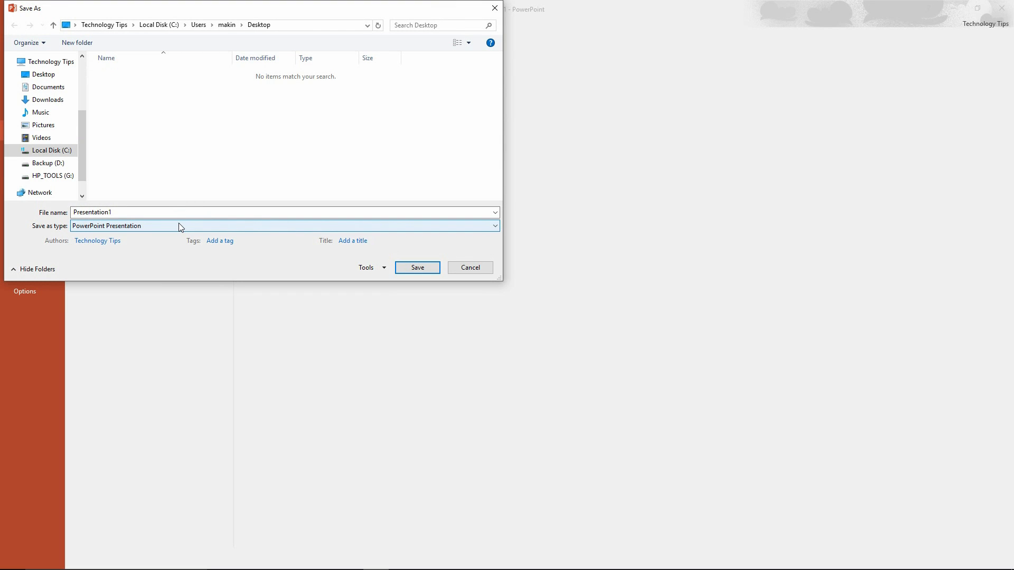
left_click(179, 227)
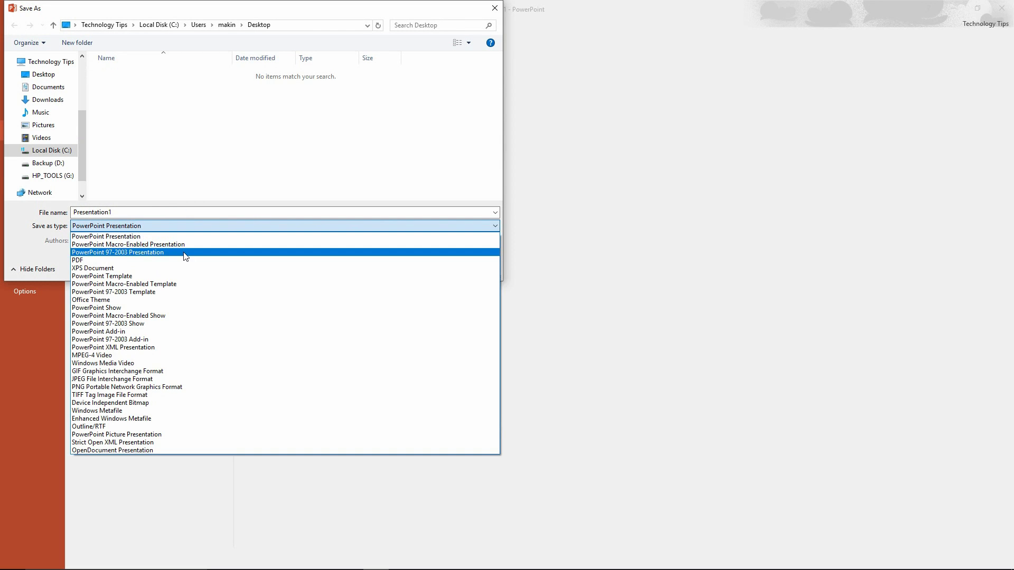
left_click(175, 379)
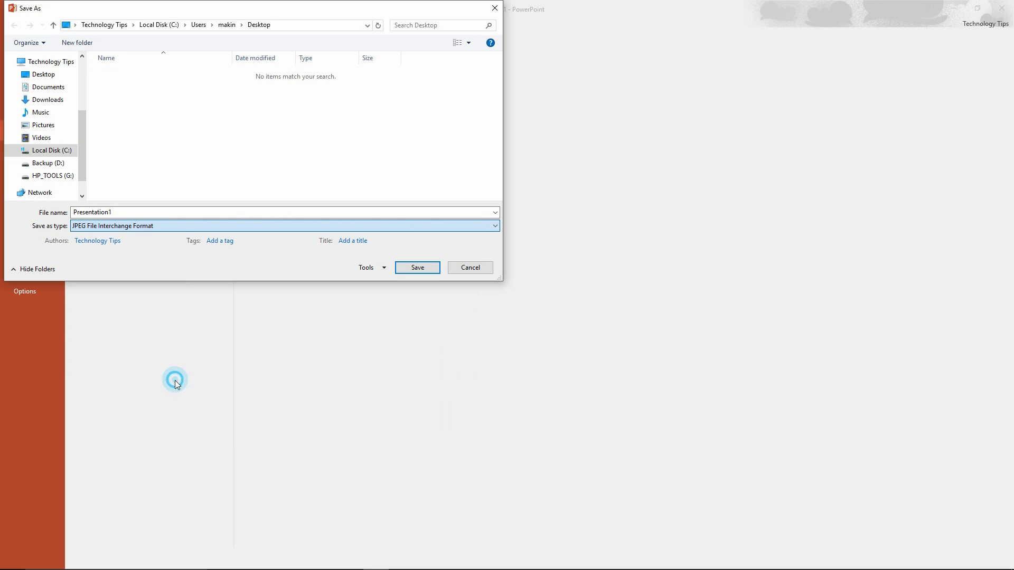
- Name the JPEG file Happy day Hi Res and export only the current slide
double_click(145, 212)
type("Ha")
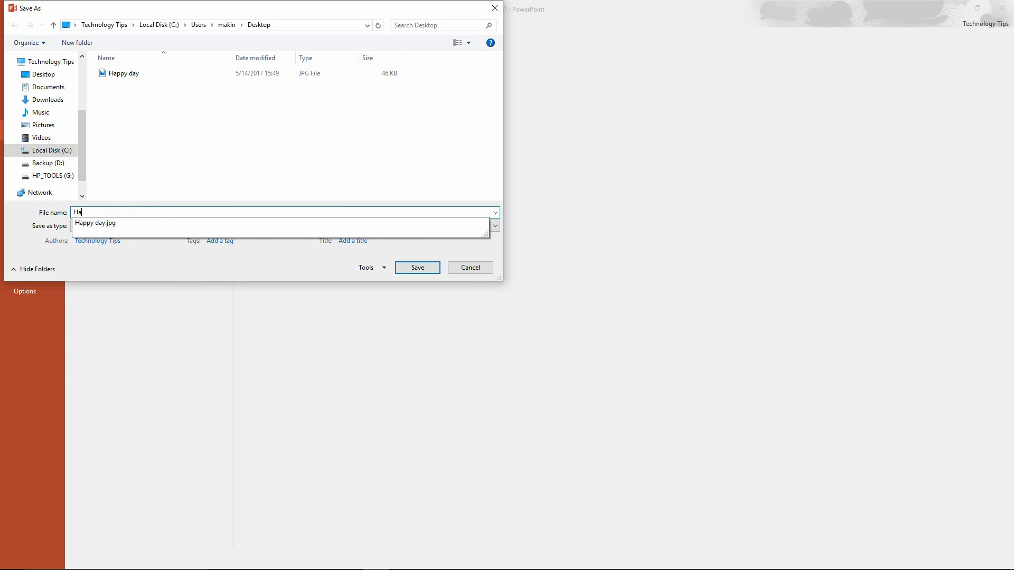
type("ppy day Hi Res")
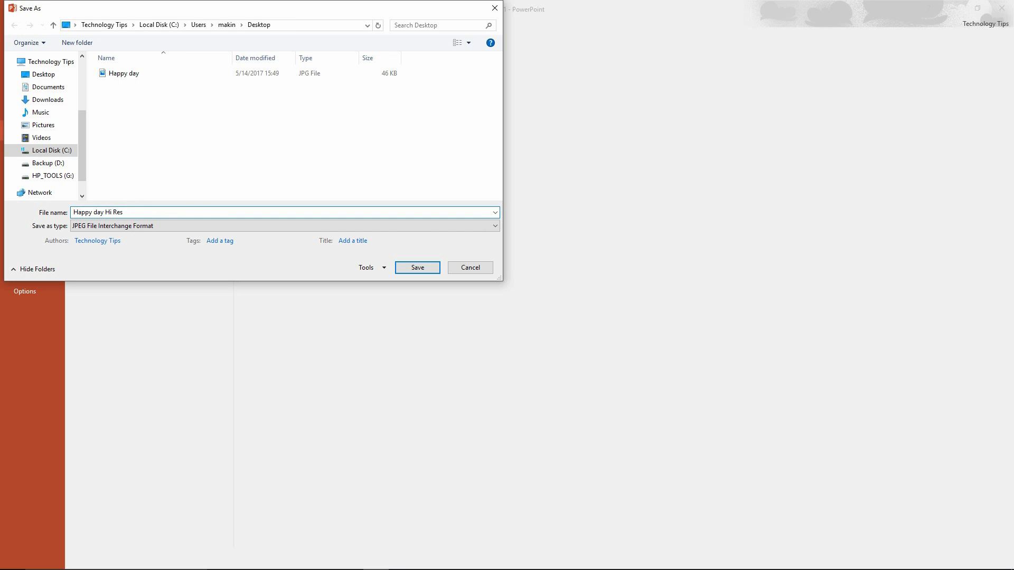
left_click(414, 269)
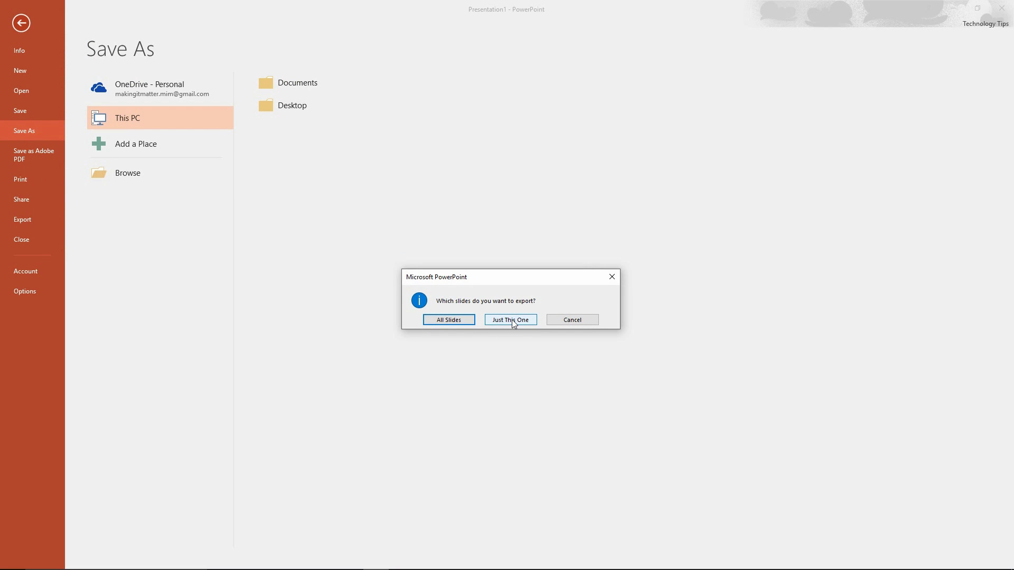
left_click(510, 319)
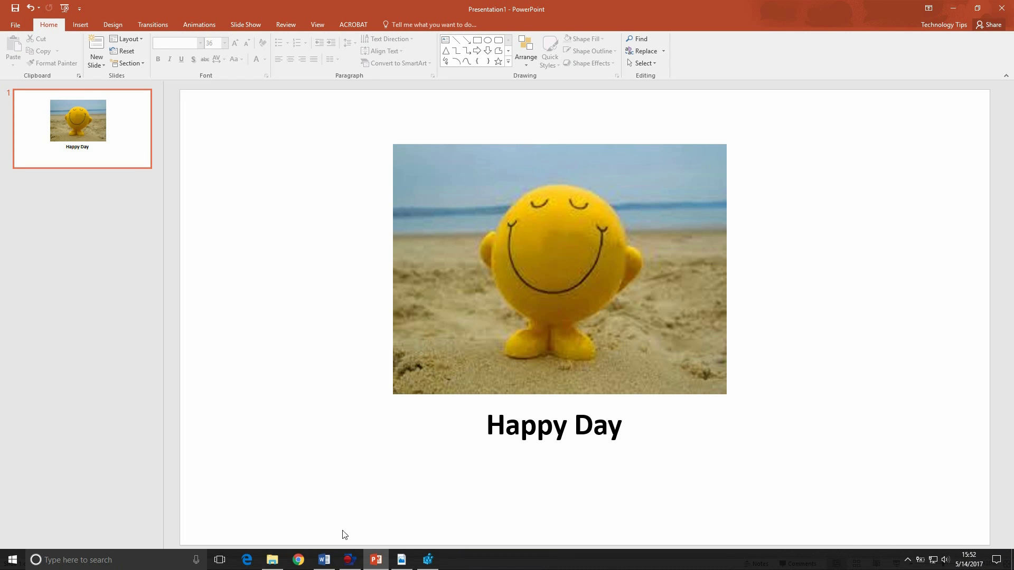
- Switch to File Explorer and check the image dimensions and resolution in the detailed properties of Happy day Hi Res
left_click(273, 565)
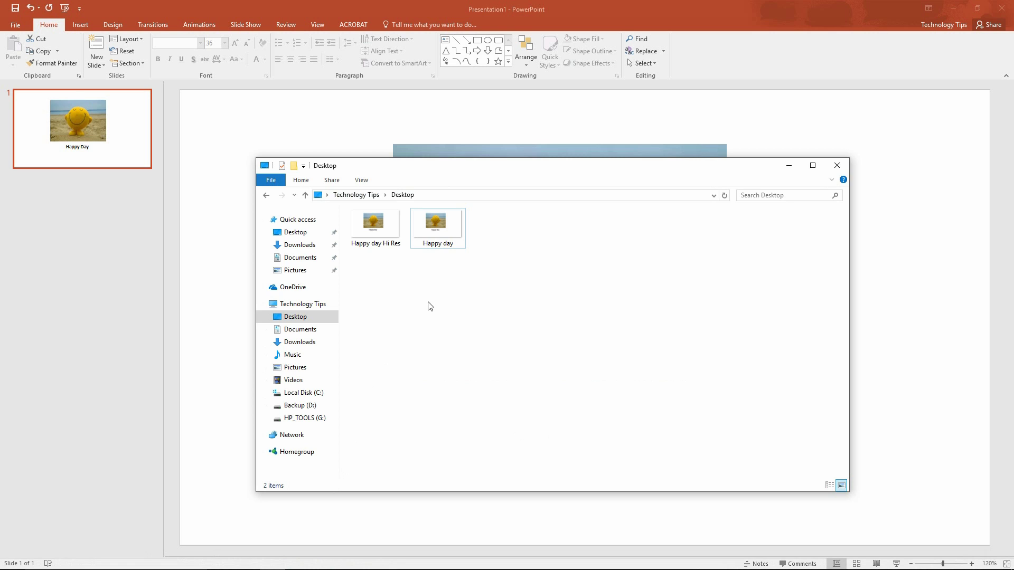
right_click(374, 233)
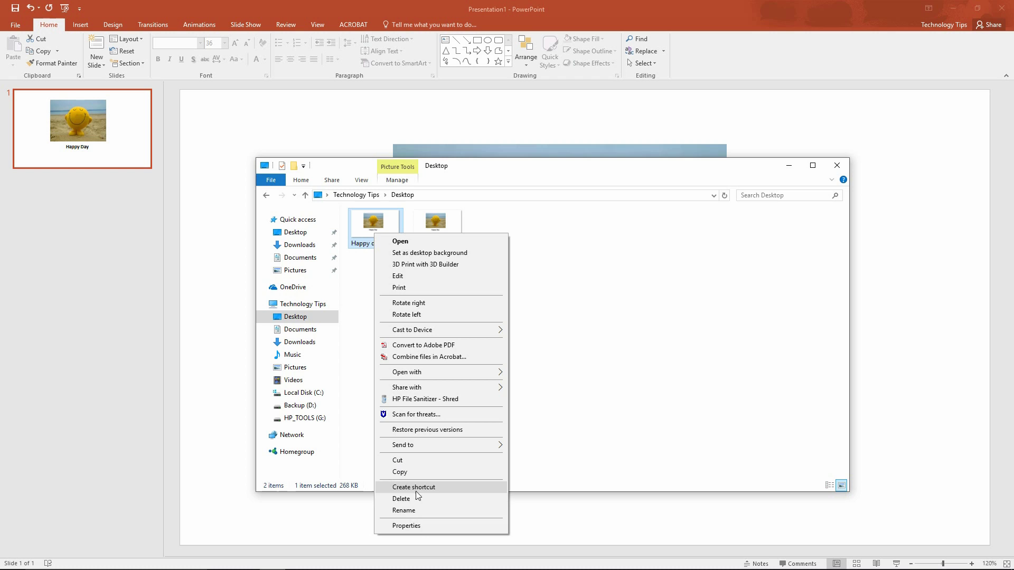
left_click(422, 526)
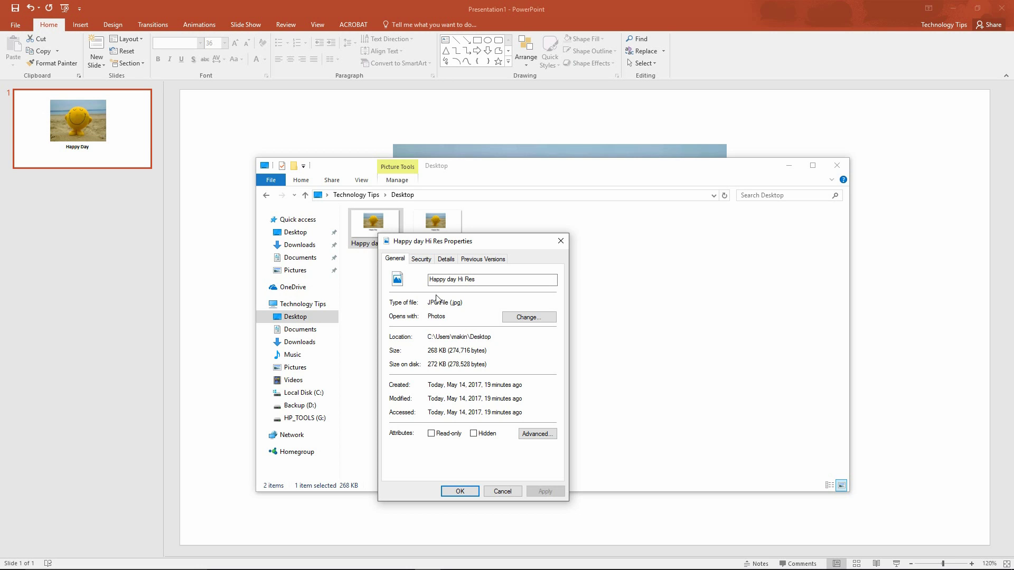
left_click(446, 259)
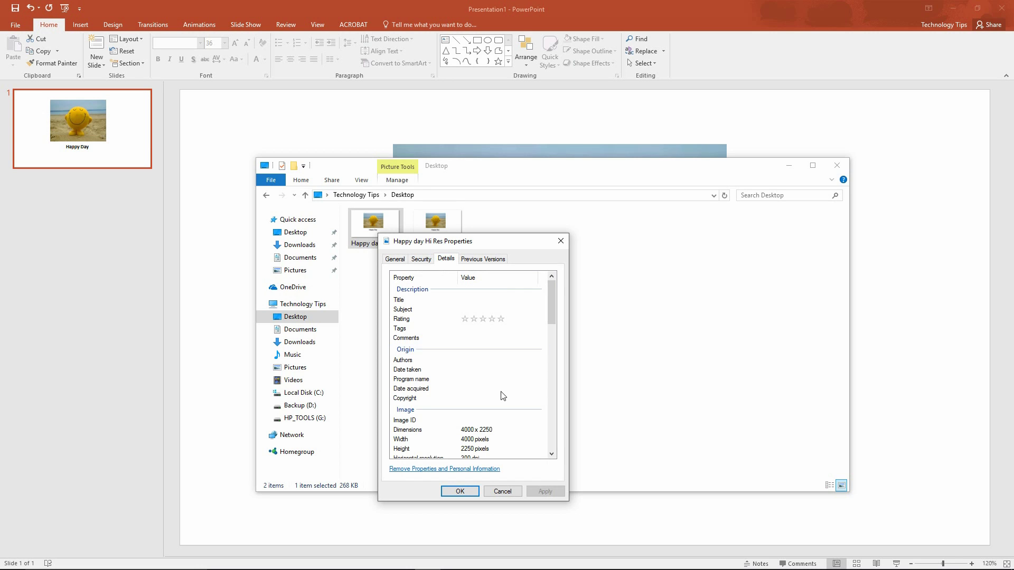
scroll(550, 424, "down", 3)
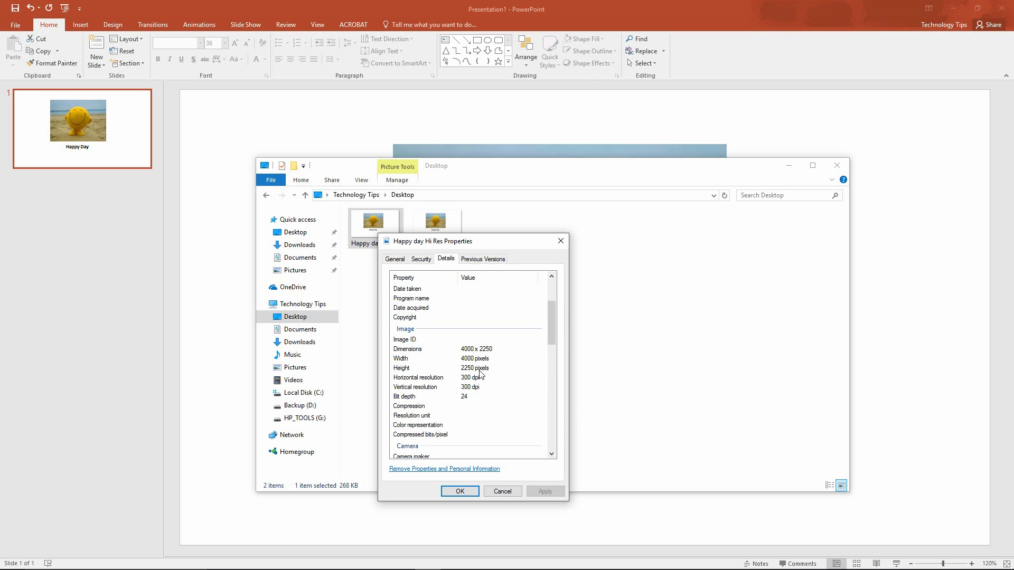
- Open the properties of the Happy day image and place them beside those of Happy day Hi Res for comparison
left_click_drag(493, 241, 395, 251)
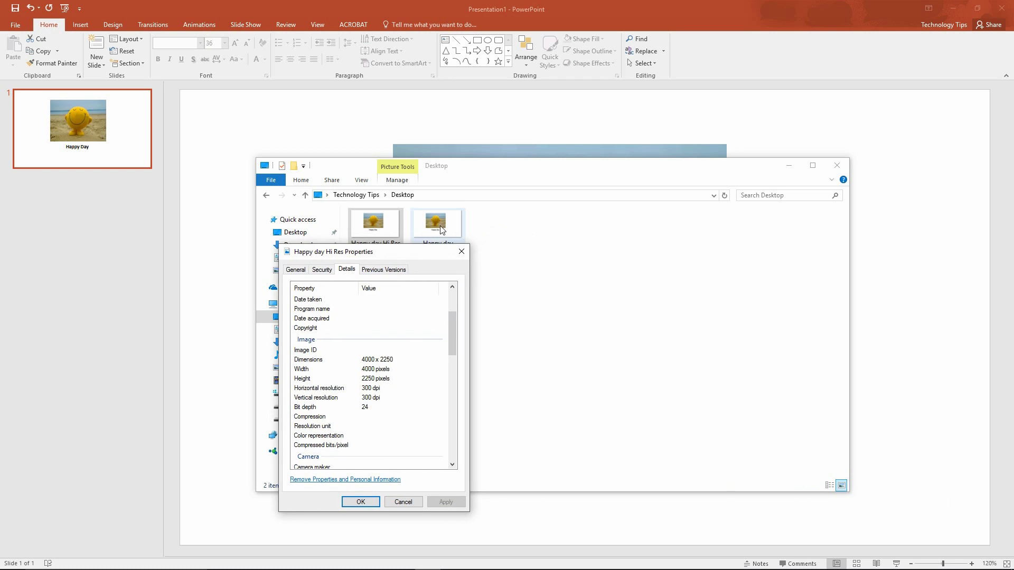
left_click(440, 224)
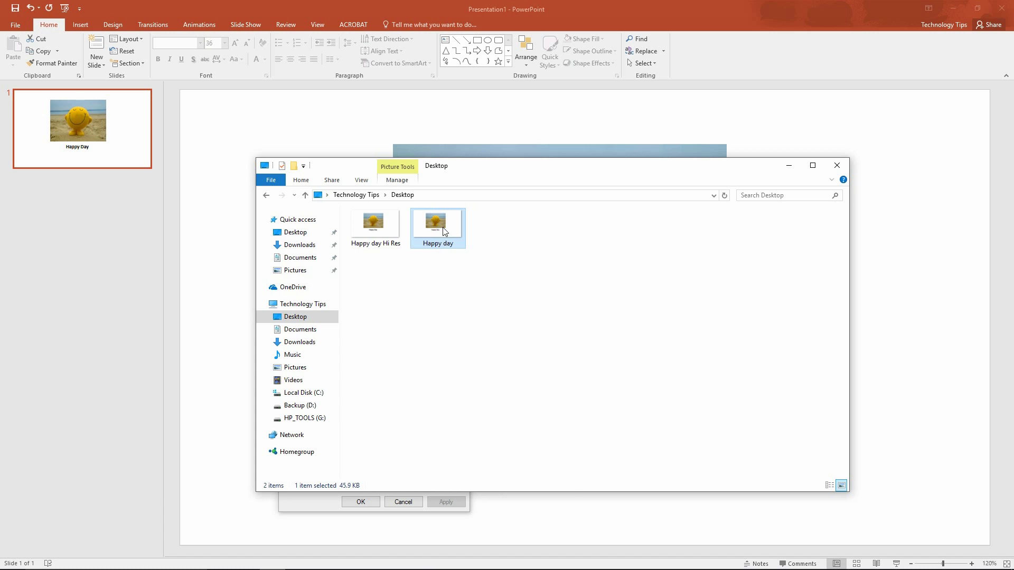
right_click(442, 227)
left_click(494, 512)
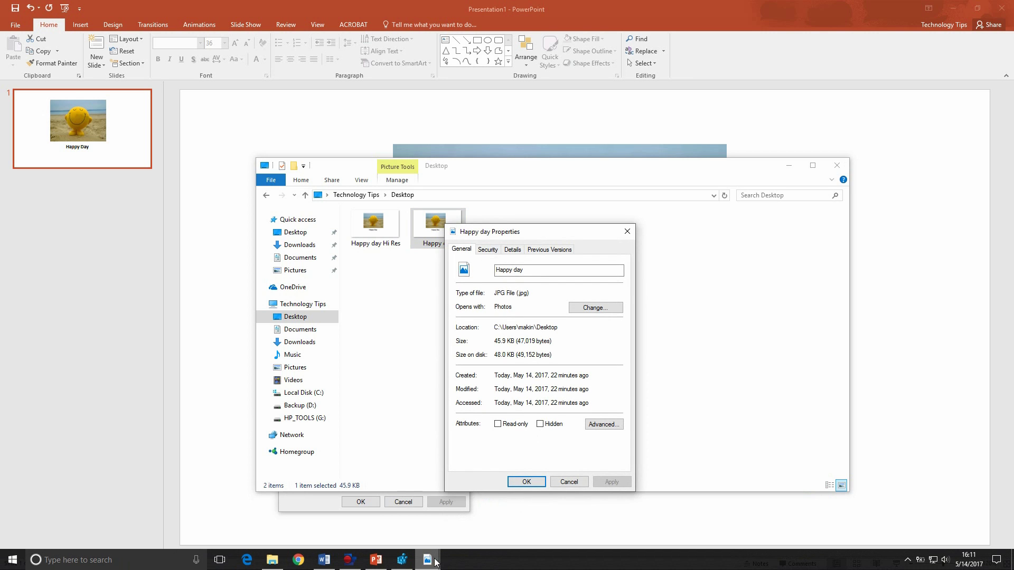
mouse_move(432, 560)
left_click(407, 516)
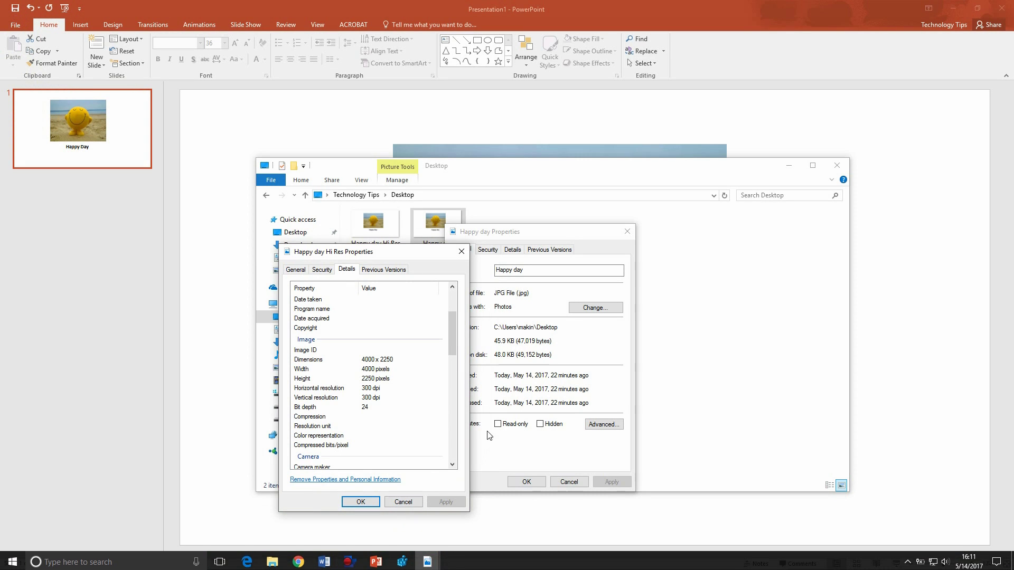
left_click_drag(400, 260, 346, 219)
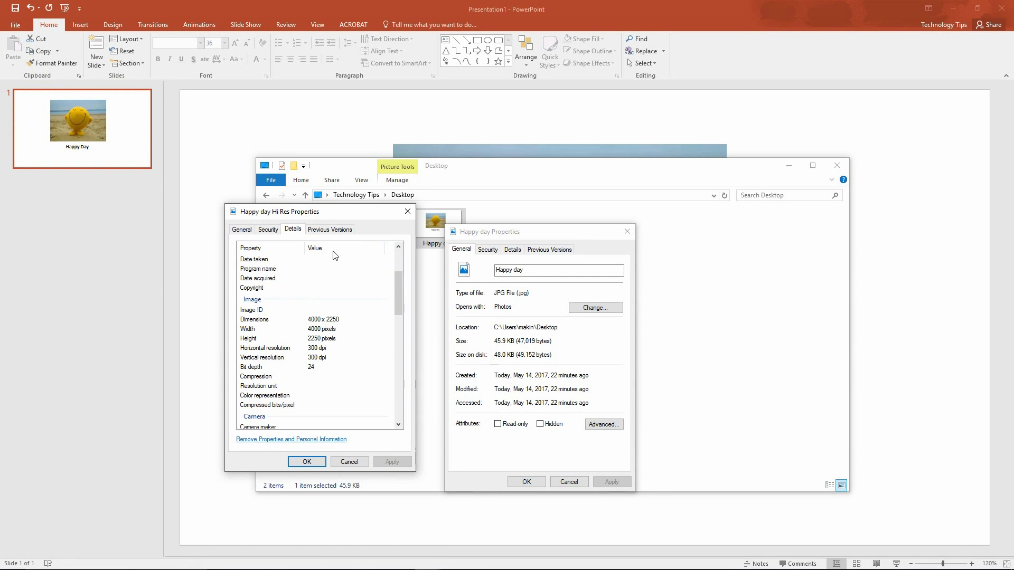
left_click_drag(536, 236, 517, 211)
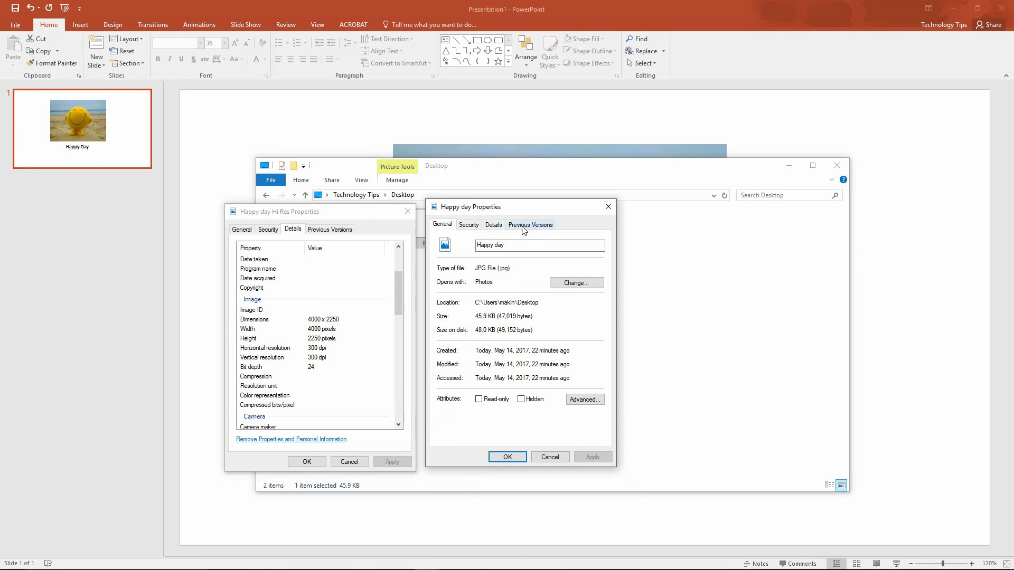
- Check the image dimensions and the horizontal and vertical resolution in the detailed properties of Happy day against those of Happy day Hi Res
left_click(493, 226)
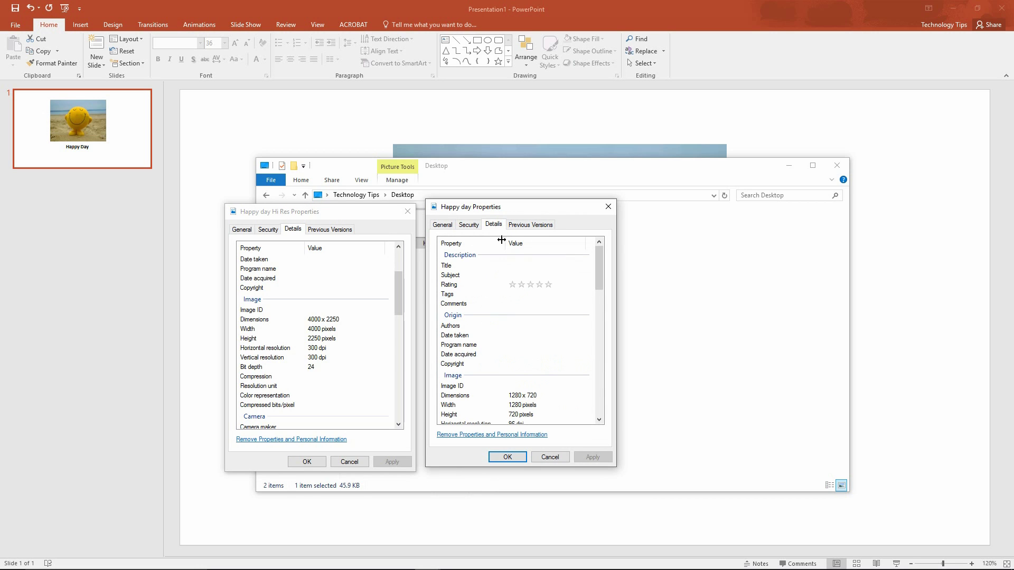
left_click(600, 419)
left_click(599, 419)
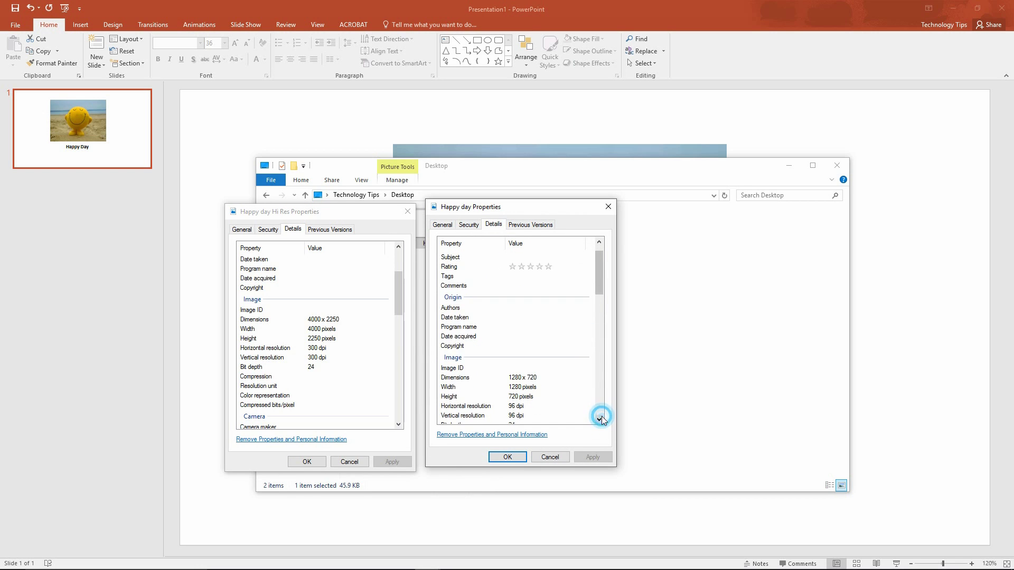
left_click(599, 420)
left_click(600, 419)
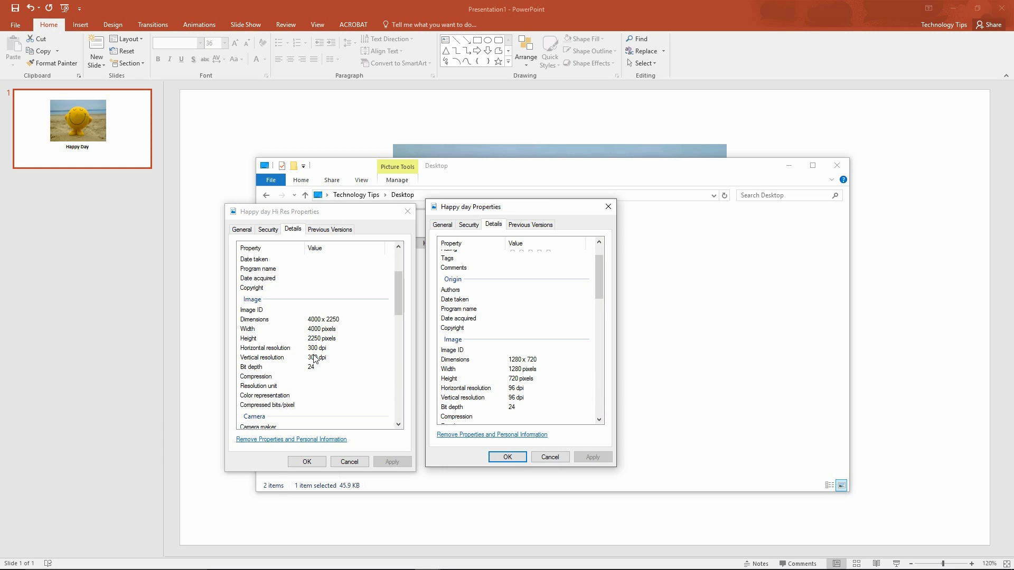
- Show the general properties of both Happy day and Happy day Hi Res to compare their file sizes
left_click(440, 226)
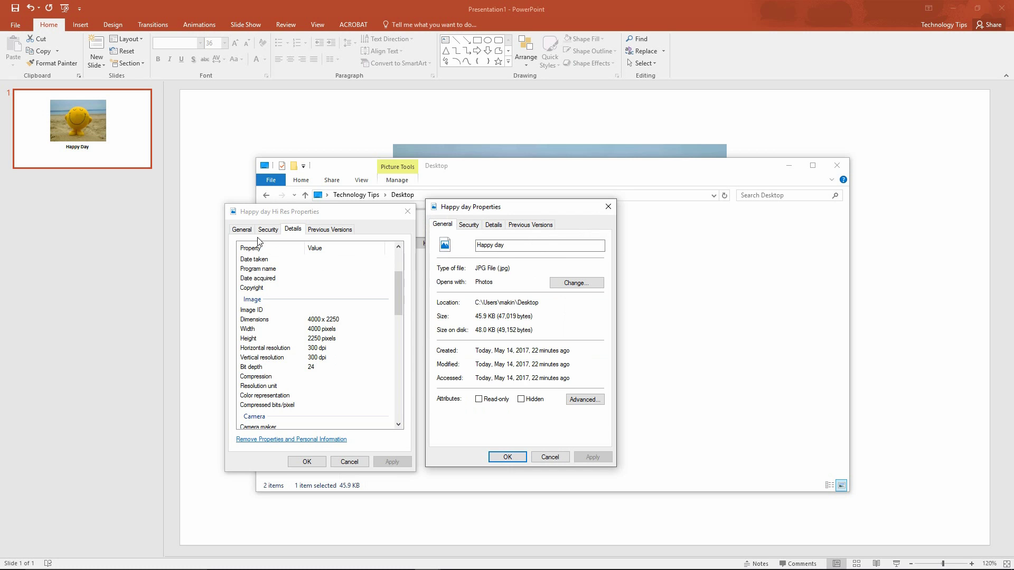
left_click(240, 223)
left_click(242, 231)
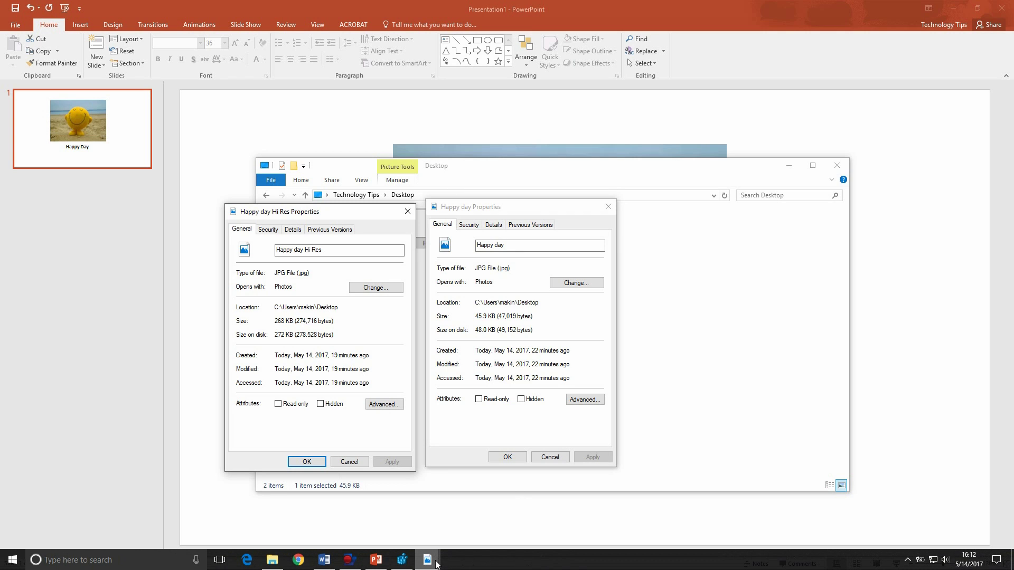
- Switch to Registry Editor and view the actions available for the ExportBitmapResolution value, leaving the value as it is
left_click(402, 560)
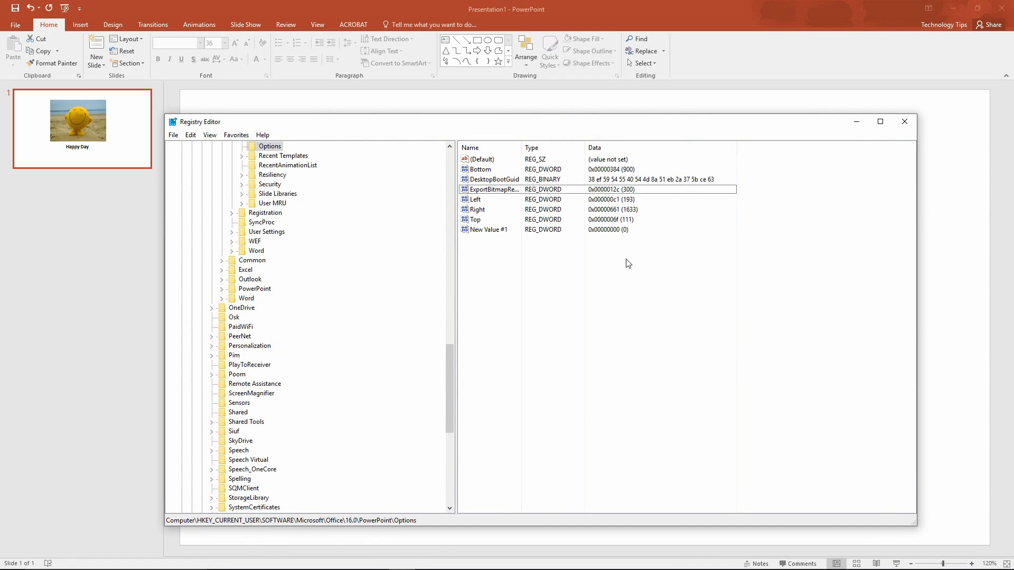
right_click(508, 192)
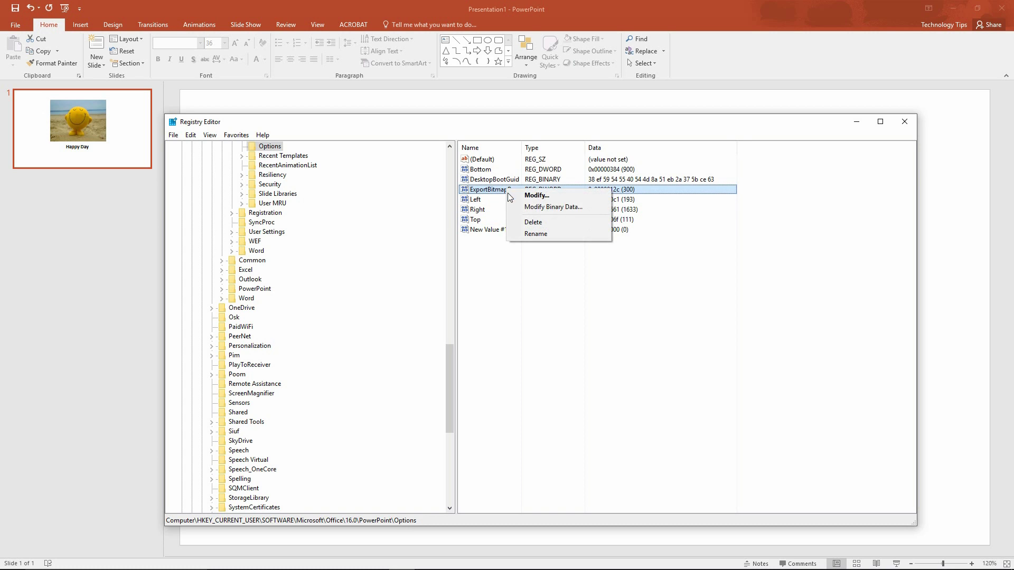
left_click(603, 341)
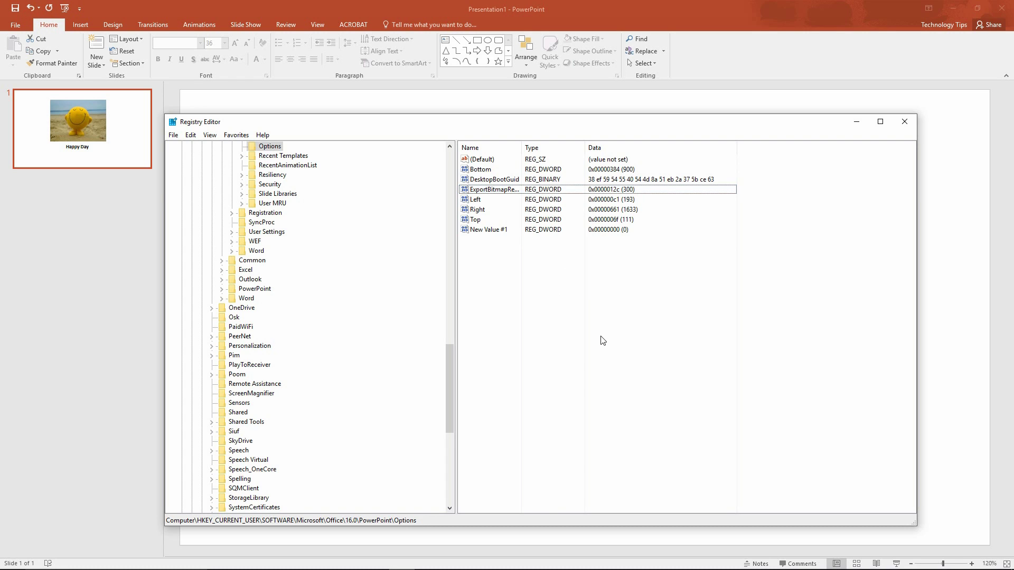